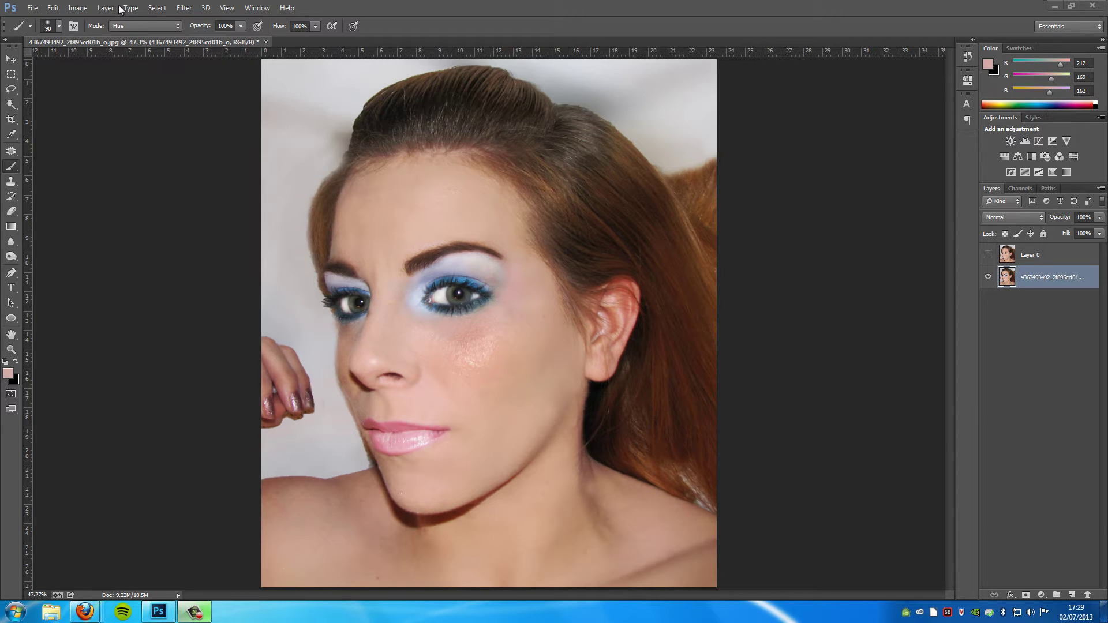
# Step: With the brush kept in Hue mode, paint a sampled skin hue over the upper eyelid eyeshadow
pyautogui.click(143, 27)
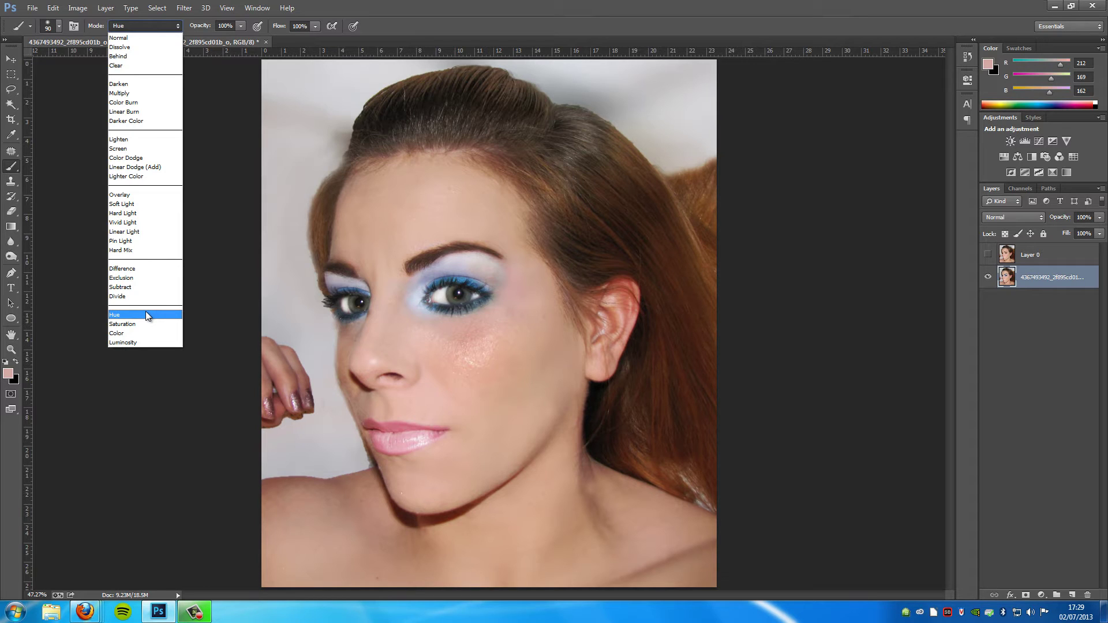
pyautogui.click(146, 312)
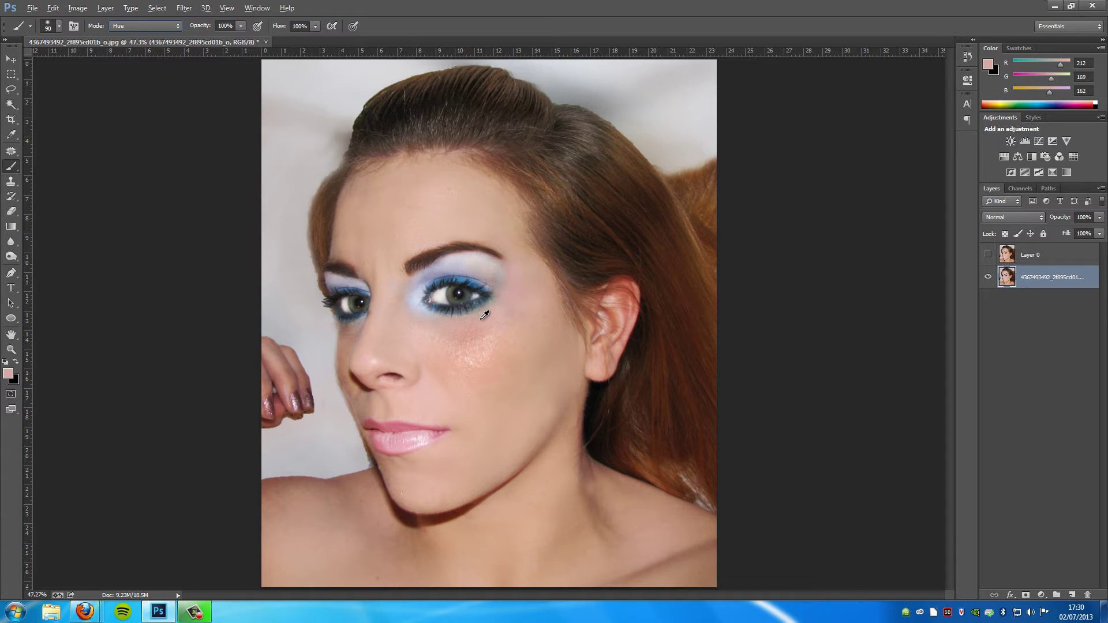
pyautogui.keyDown('alt'); pyautogui.click(484, 315); pyautogui.keyUp('alt')
pyautogui.moveTo(512, 288)
pyautogui.mouseDown()
pyautogui.moveTo(483, 260)
pyautogui.moveTo(519, 296)
pyautogui.moveTo(469, 265)
pyautogui.moveTo(442, 274)
pyautogui.moveTo(487, 285)
pyautogui.moveTo(436, 273)
pyautogui.moveTo(419, 296)
pyautogui.moveTo(456, 319)
pyautogui.moveTo(413, 295)
pyautogui.moveTo(503, 280)
pyautogui.moveTo(493, 268)
pyautogui.moveTo(490, 285)
pyautogui.moveTo(436, 281)
pyautogui.moveTo(434, 319)
pyautogui.moveTo(487, 303)
pyautogui.mouseUp()
# Step: Sample a darker skin tone and recolour the blue lash lines under the left eye and outer right eye
pyautogui.keyDown('alt'); pyautogui.click(359, 324); pyautogui.keyUp('alt')
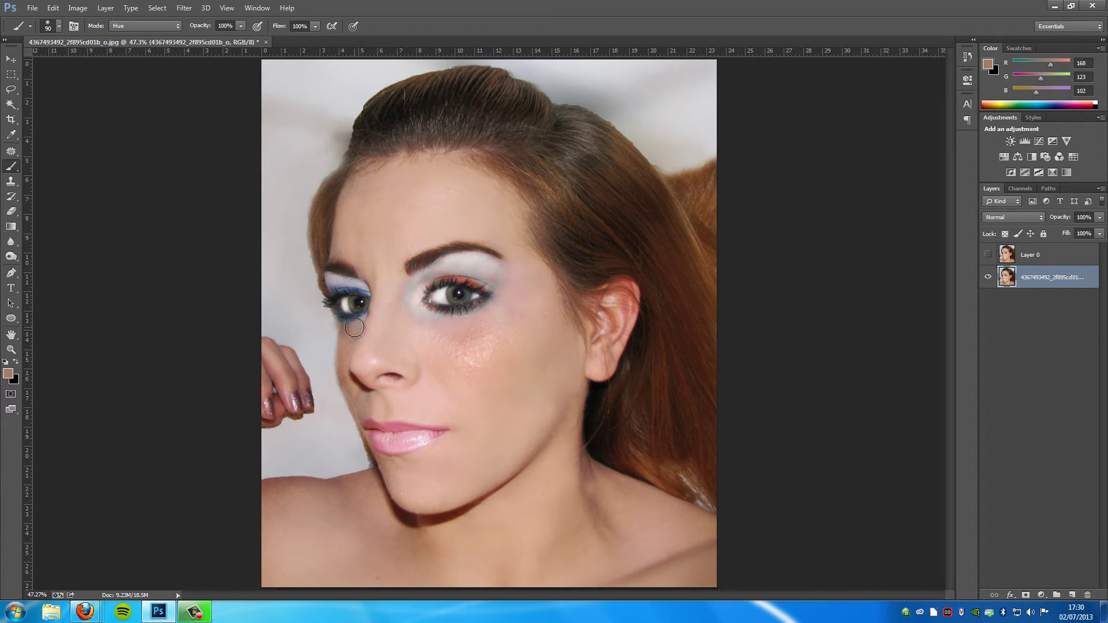
pyautogui.moveTo(359, 322)
pyautogui.mouseDown()
pyautogui.moveTo(342, 319)
pyautogui.moveTo(365, 292)
pyautogui.moveTo(332, 298)
pyautogui.moveTo(364, 323)
pyautogui.moveTo(349, 323)
pyautogui.moveTo(335, 281)
pyautogui.mouseUp()
pyautogui.moveTo(477, 291); pyautogui.dragTo(512, 299)
# Step: In Color blend mode, paint cheek-sampled skin tone over the leftover pale eyeshadow around both eyes
pyautogui.click(167, 26)
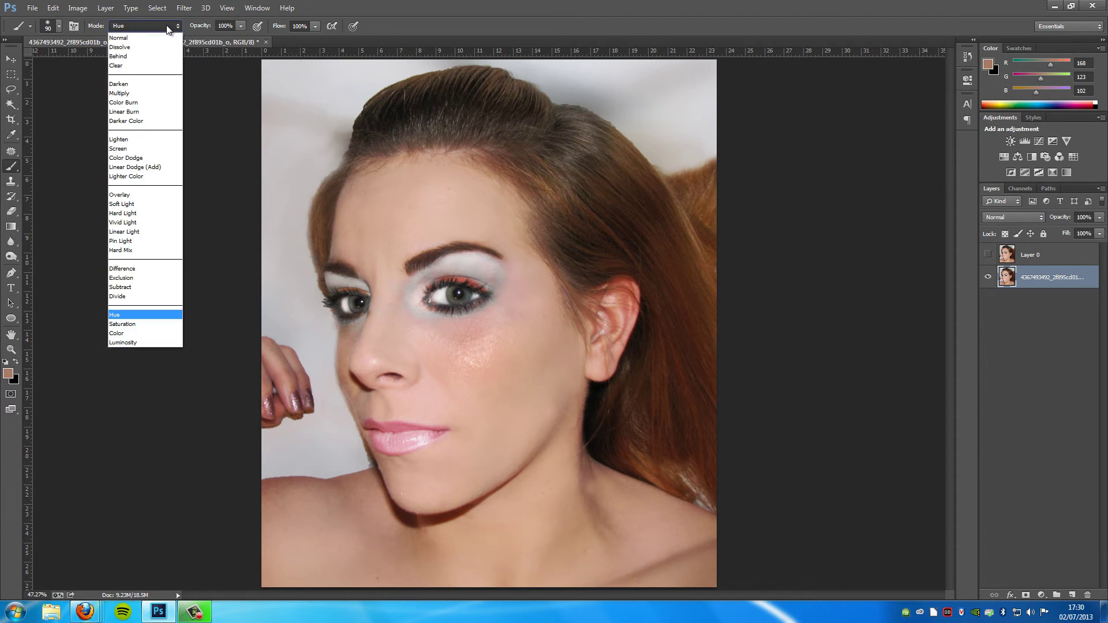
pyautogui.click(135, 333)
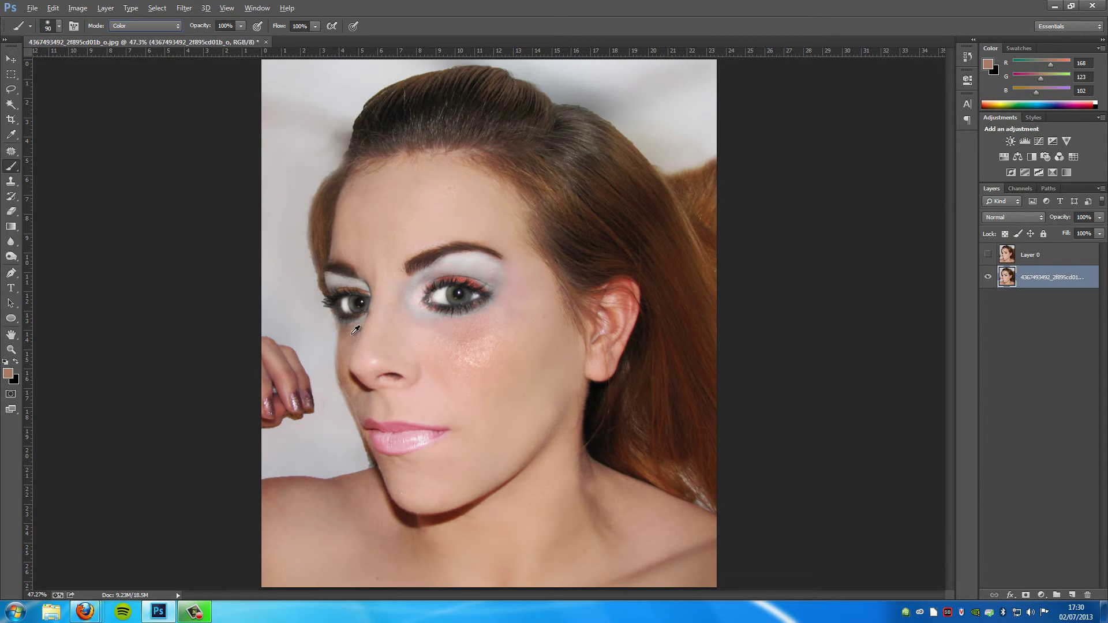
pyautogui.keyDown('alt'); pyautogui.click(356, 331); pyautogui.keyUp('alt')
pyautogui.moveTo(352, 335)
pyautogui.mouseDown()
pyautogui.moveTo(335, 292)
pyautogui.moveTo(363, 289)
pyautogui.mouseUp()
pyautogui.moveTo(466, 315)
pyautogui.mouseDown()
pyautogui.moveTo(439, 319)
pyautogui.moveTo(490, 303)
pyautogui.moveTo(490, 283)
pyautogui.moveTo(426, 281)
pyautogui.moveTo(487, 261)
pyautogui.moveTo(499, 274)
pyautogui.moveTo(427, 271)
pyautogui.mouseUp()
# Step: Toggle Layer 0's visibility to compare before and after, ending with it visible
pyautogui.click(987, 255)
pyautogui.click(988, 256)
pyautogui.click(988, 254)
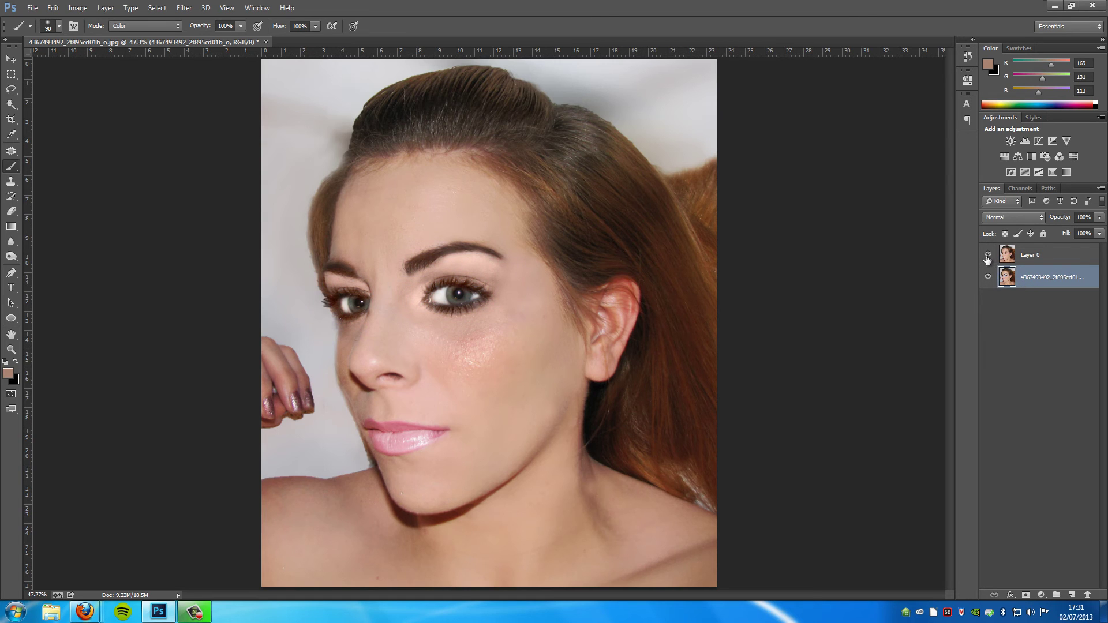